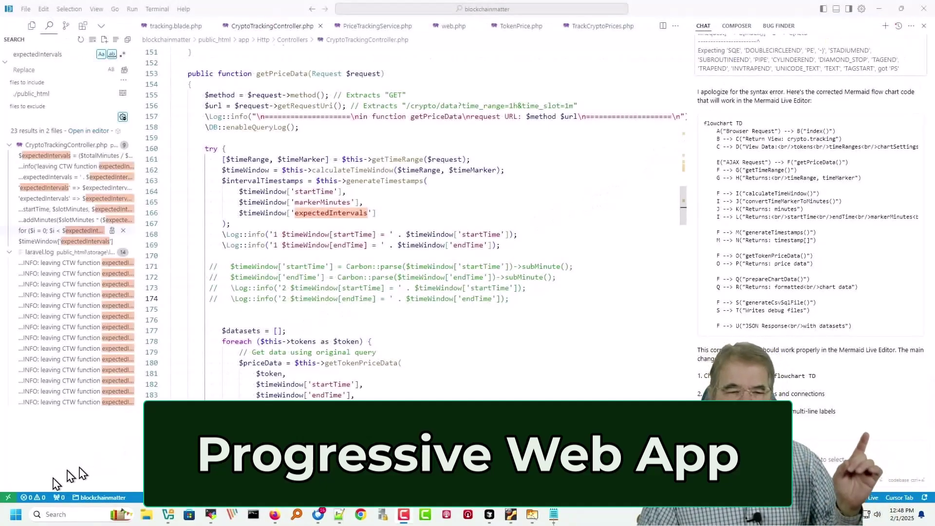
Launch Edge from the Start menu, maximize it, and load gmail.com.
left_click(15, 514)
left_click(45, 225)
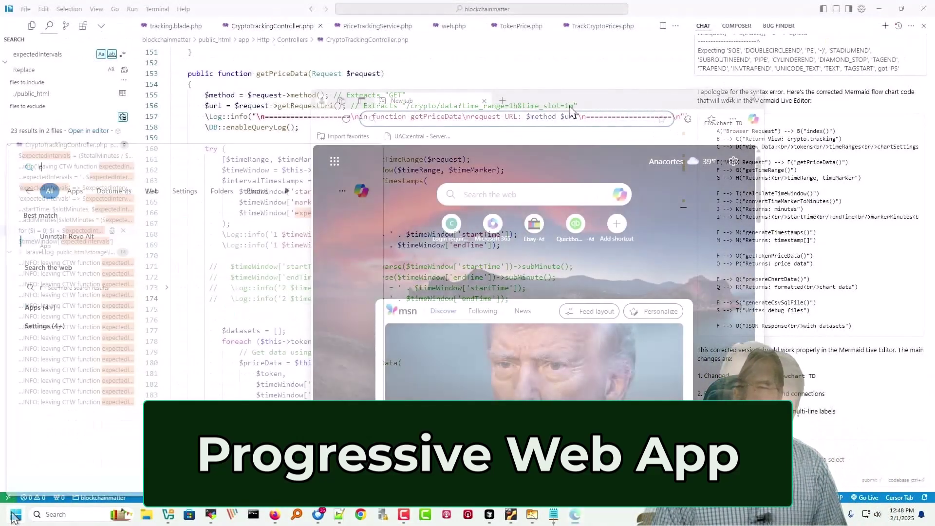
double_click(584, 100)
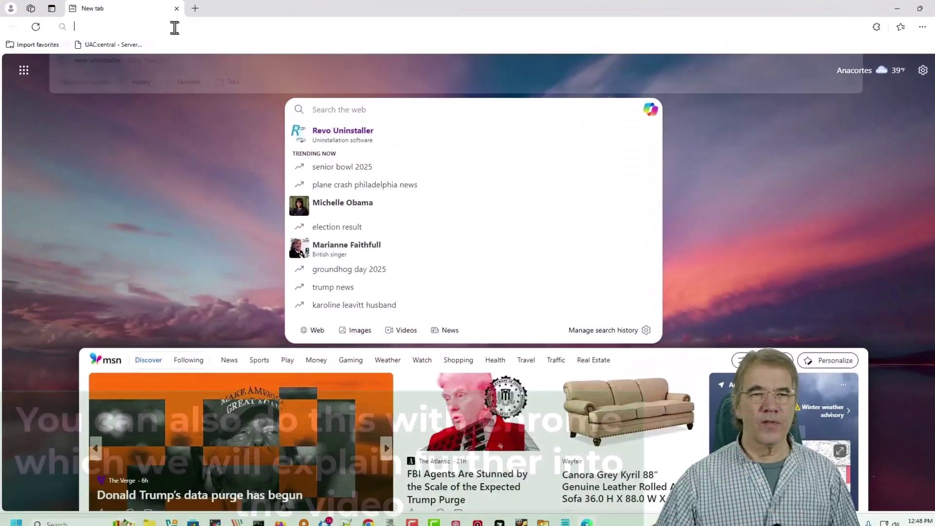
left_click(176, 26)
type("gmail.com")
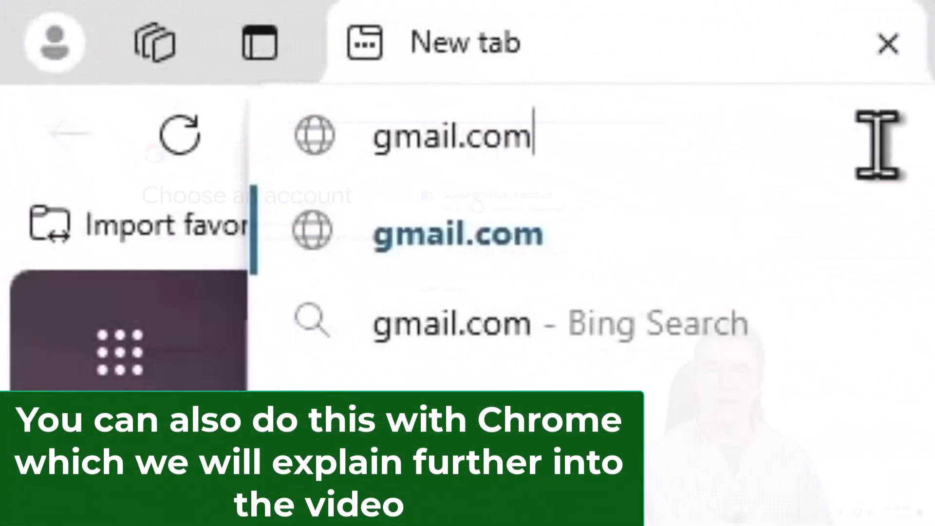
key("Return")
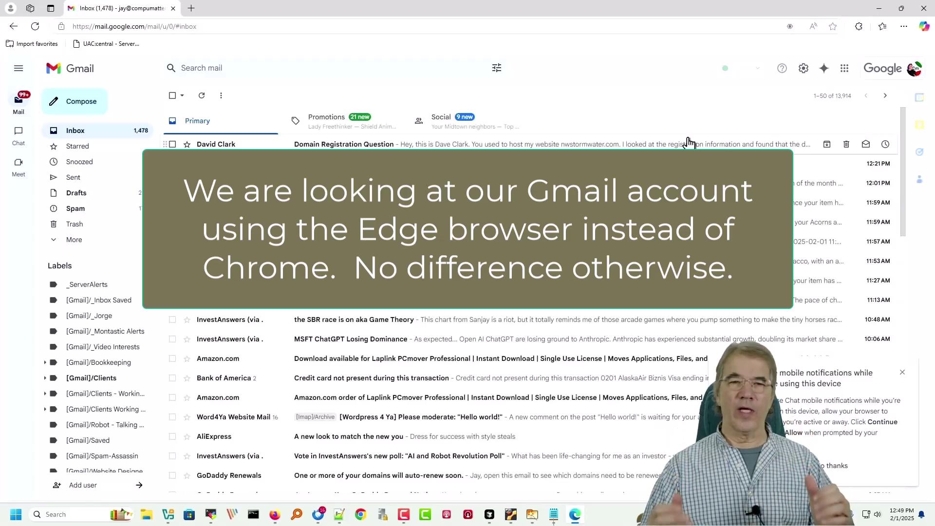
Dismiss the mobile-notifications prompt and choose Apps > Install this site as an app.
left_click(902, 374)
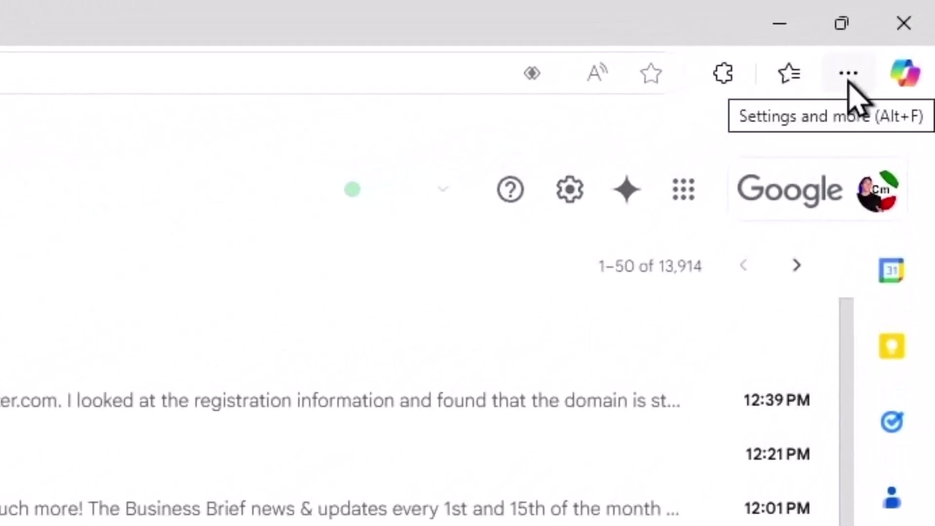
left_click(848, 74)
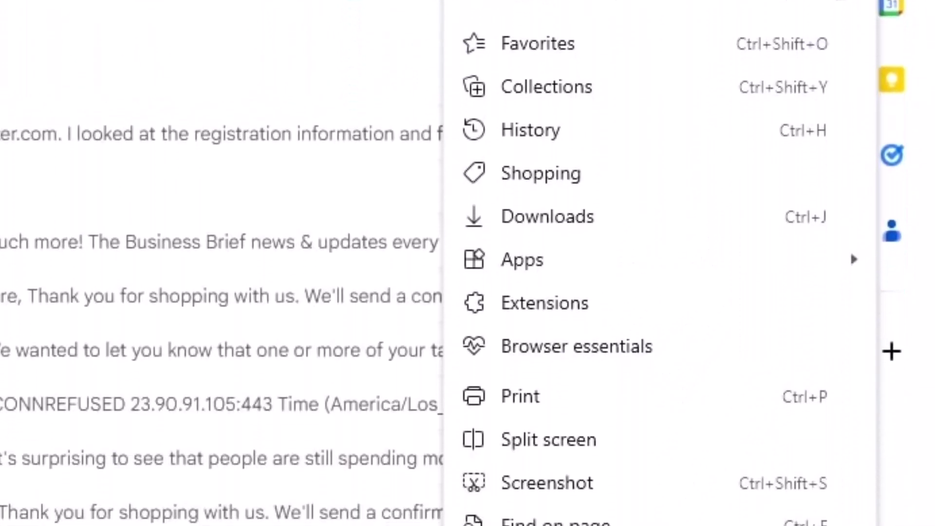
mouse_move(555, 250)
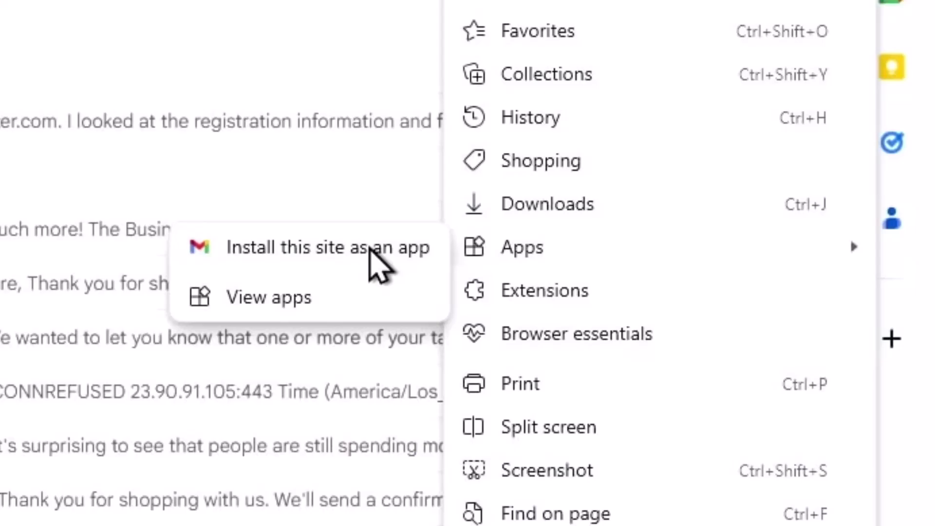
left_click(370, 249)
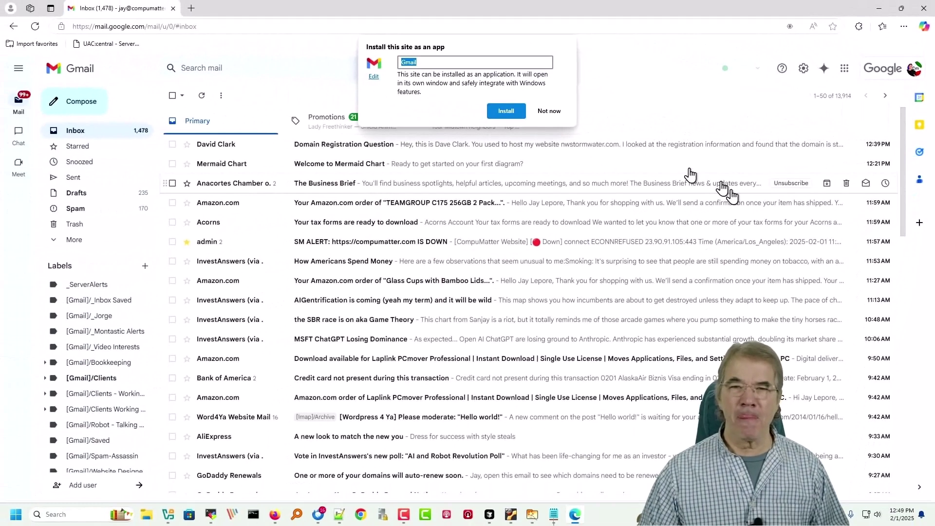
Install the app as 'Gmail' with a desktop shortcut, allowing taskbar and Start pins.
left_click(451, 64)
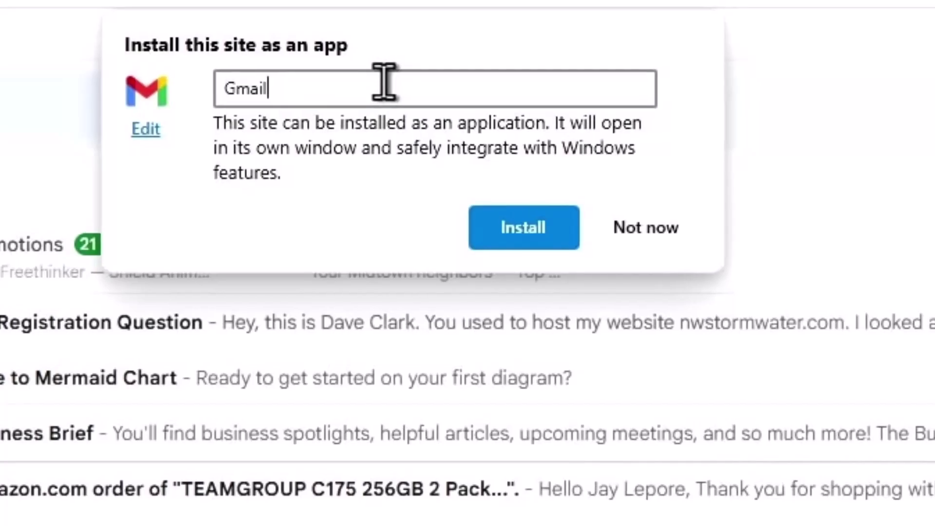
left_click(520, 233)
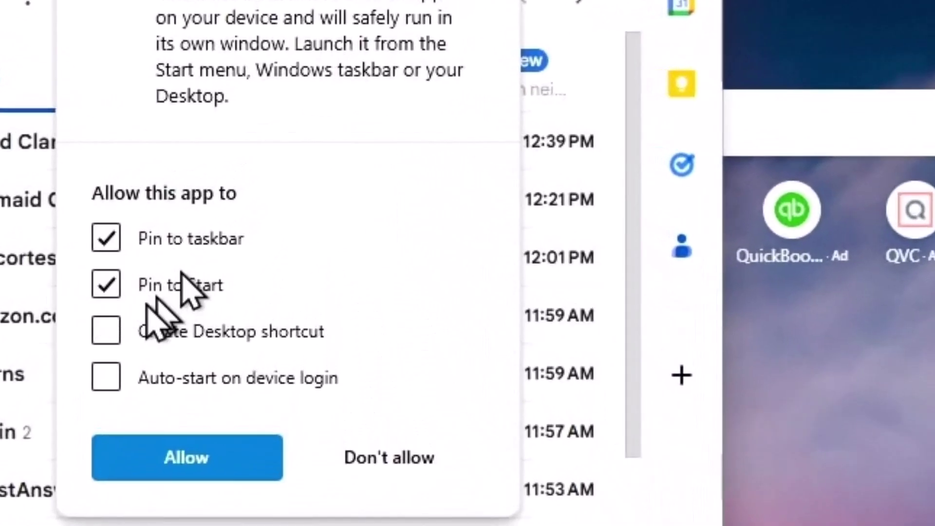
left_click(111, 336)
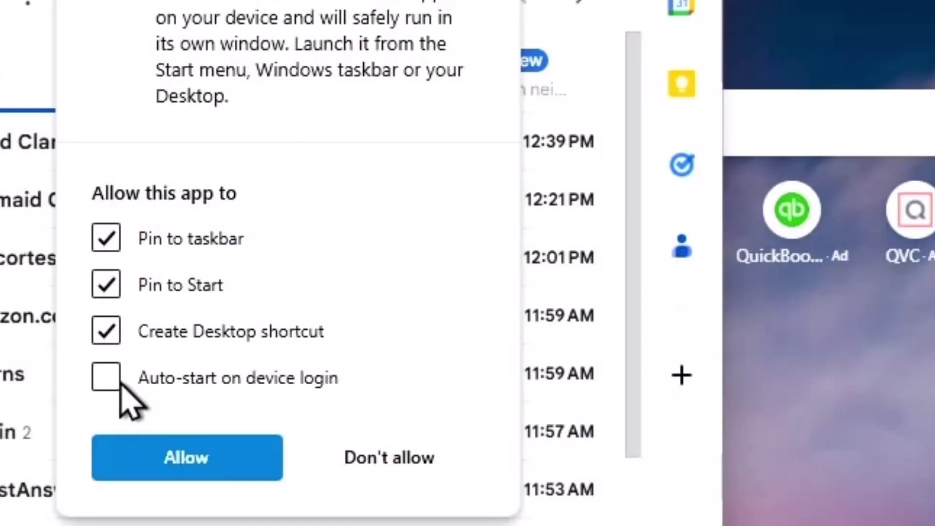
left_click(183, 452)
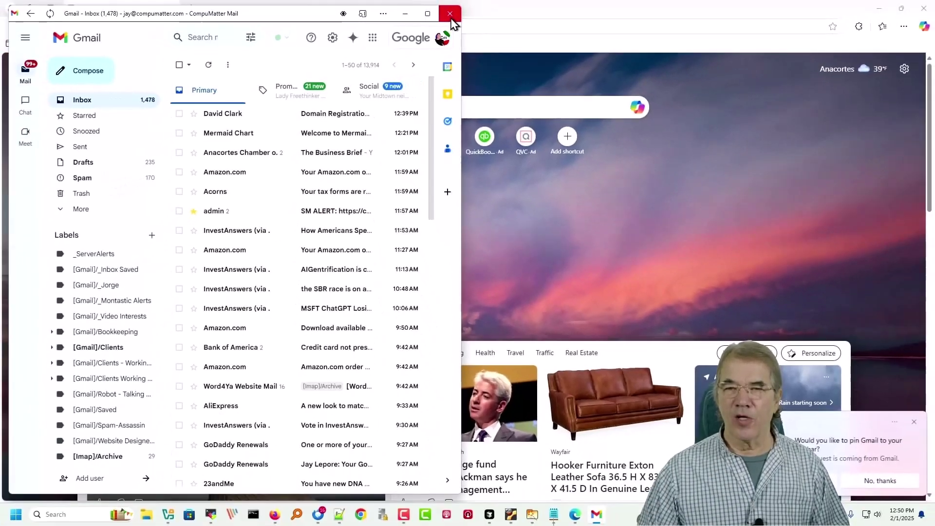
Close the Gmail app and Edge, then search Start for 'gm' to find Gmail.
left_click(450, 19)
left_click(922, 11)
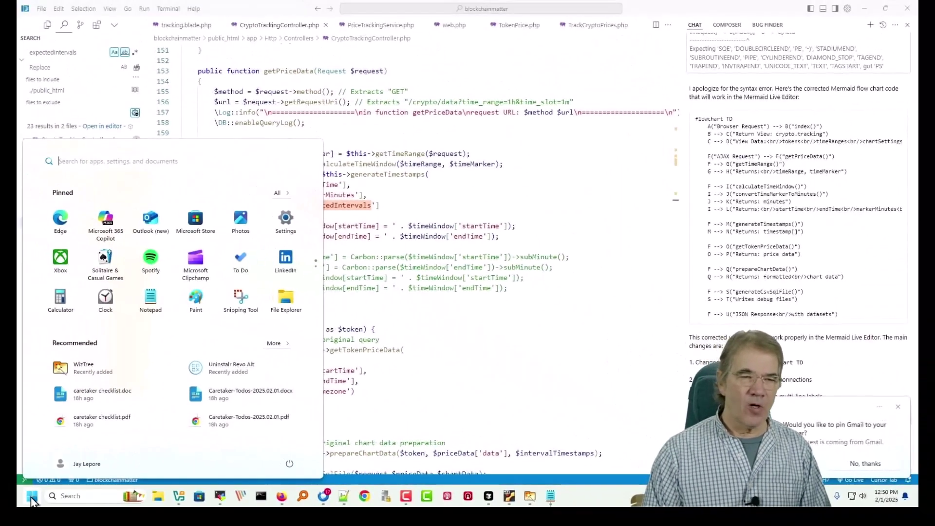
type("gm")
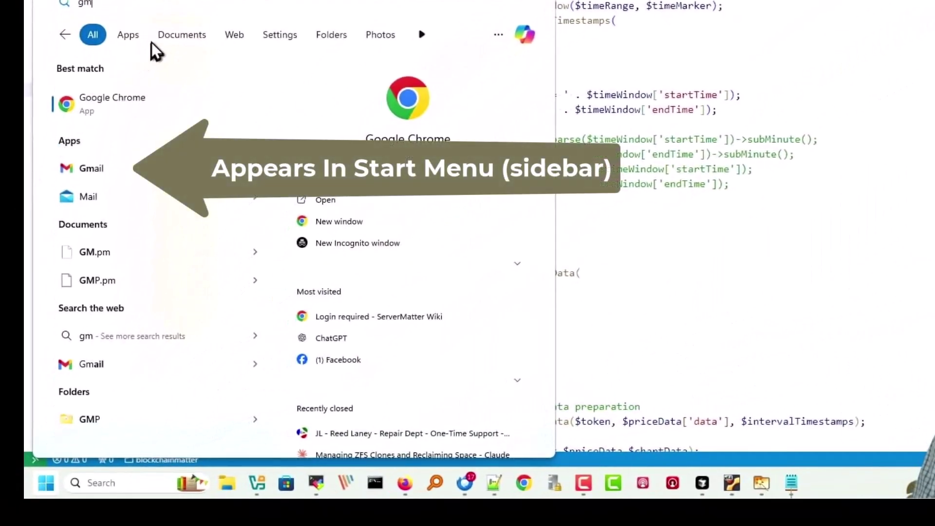
Pin Gmail to the taskbar from its Start search result.
right_click(97, 171)
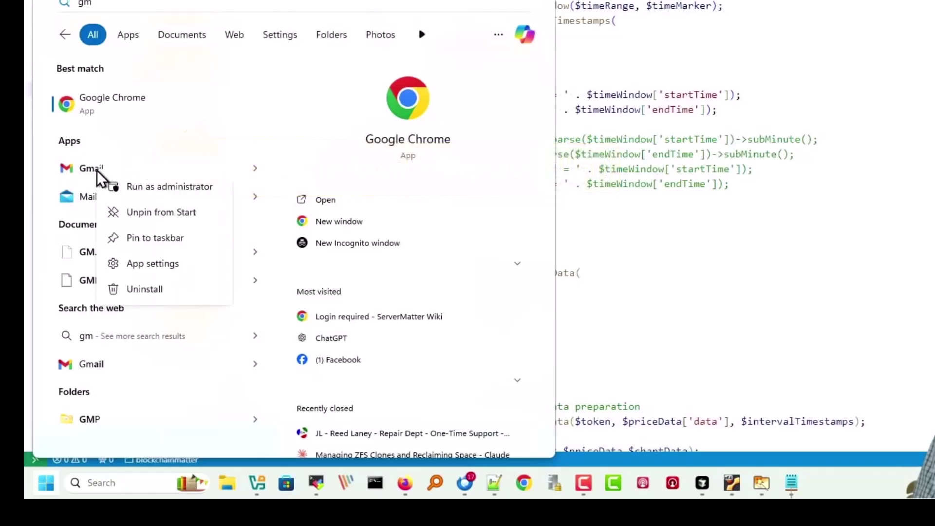
left_click(154, 238)
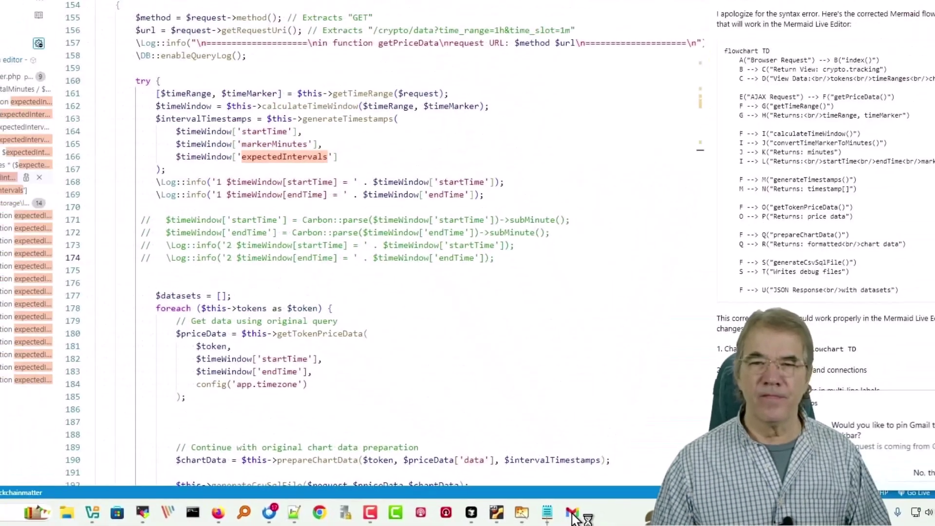
Launch Gmail from the taskbar, center and maximize its window, then close it.
left_click(496, 472)
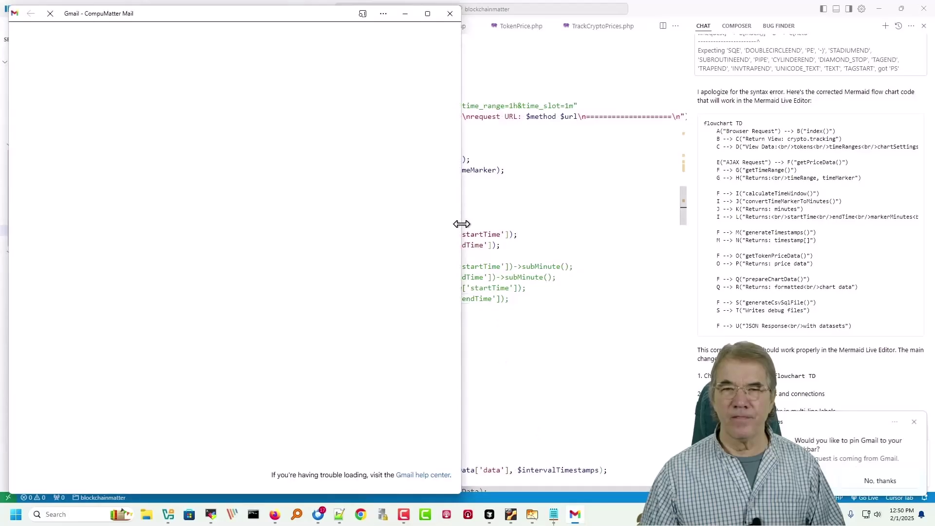
left_click_drag(193, 22, 364, 33)
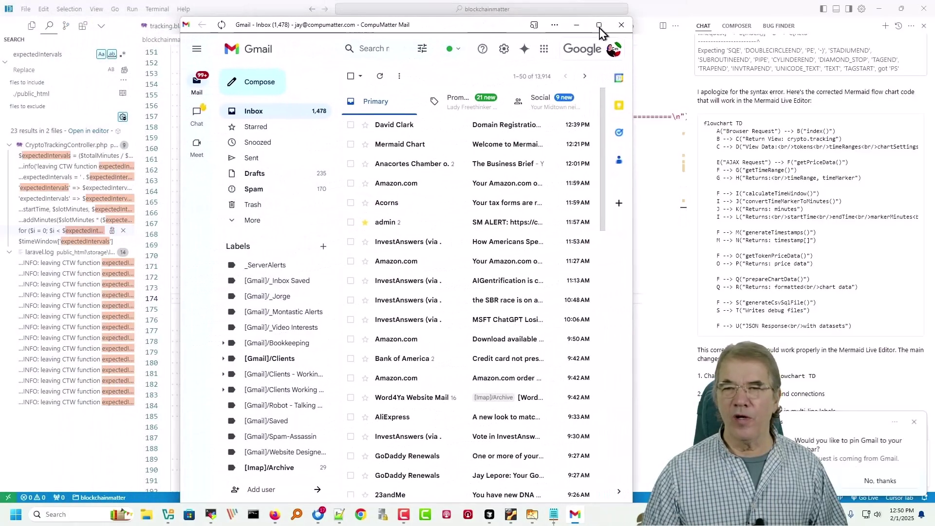
left_click(599, 25)
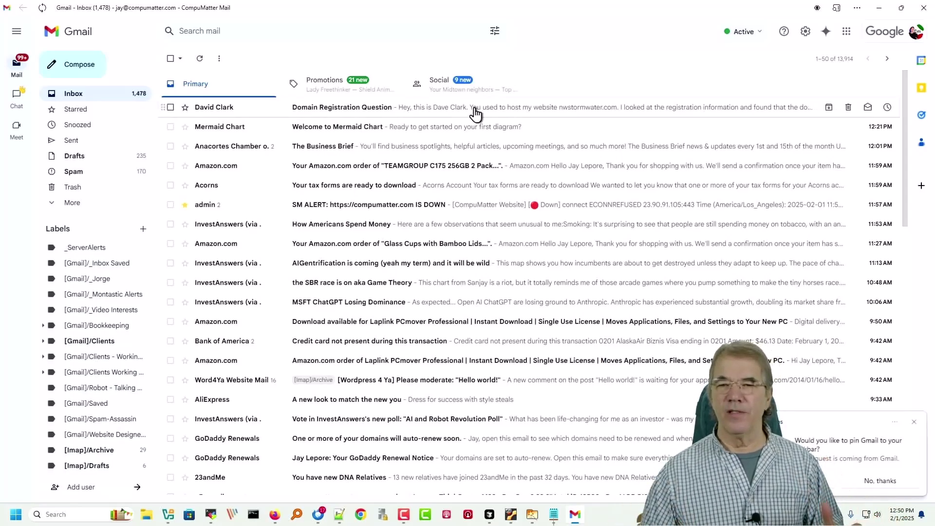
left_click(922, 9)
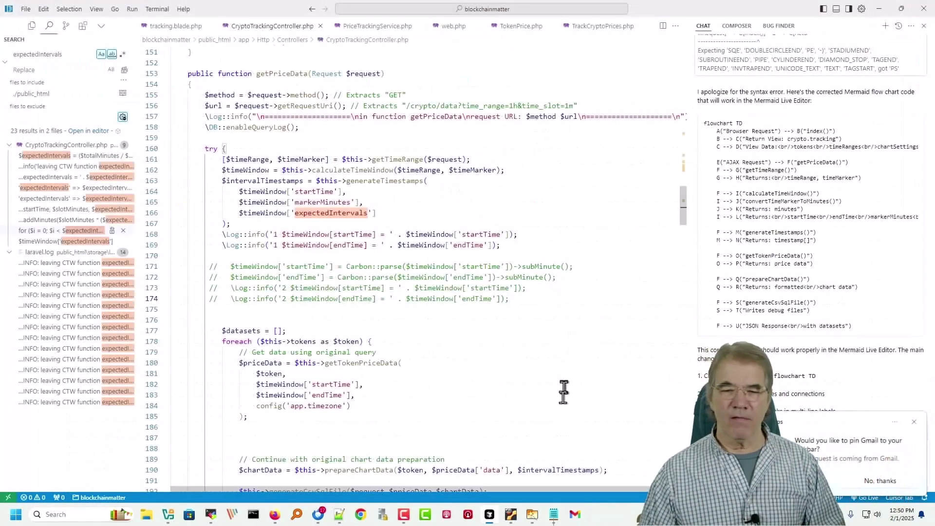
Launch Gmail from its taskbar icon, opening the inbox in Chrome.
left_click(576, 515)
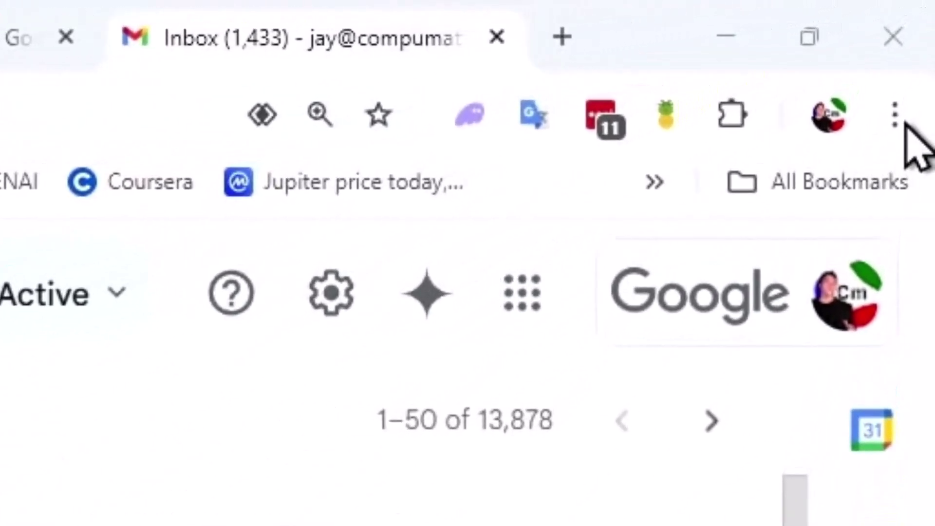
Install Gmail from Chrome's Cast, save, and share menu as 'Gmail', then maximize and close it.
left_click(901, 119)
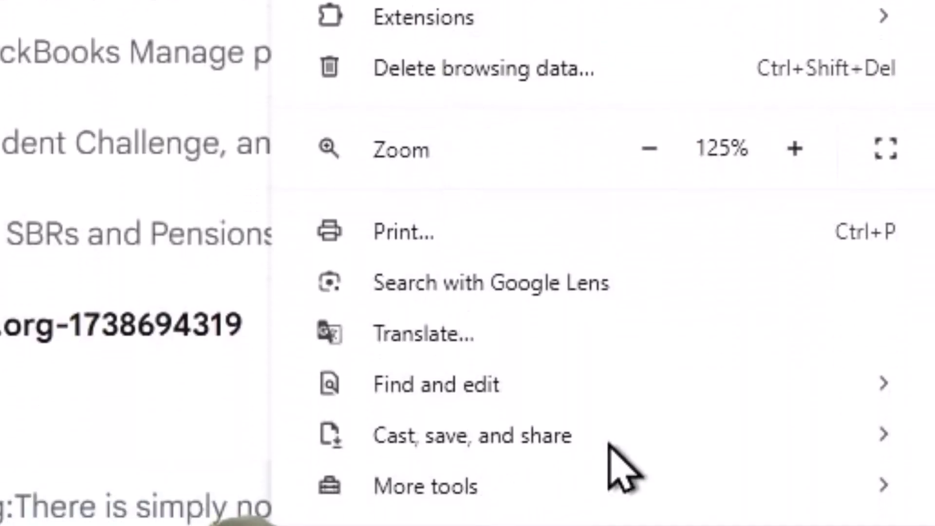
left_click(613, 440)
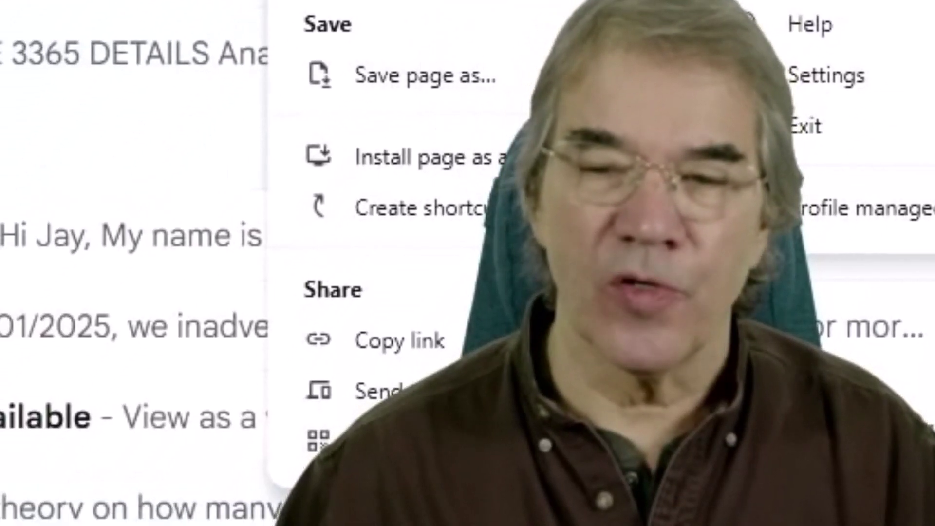
left_click(487, 163)
left_click(452, 92)
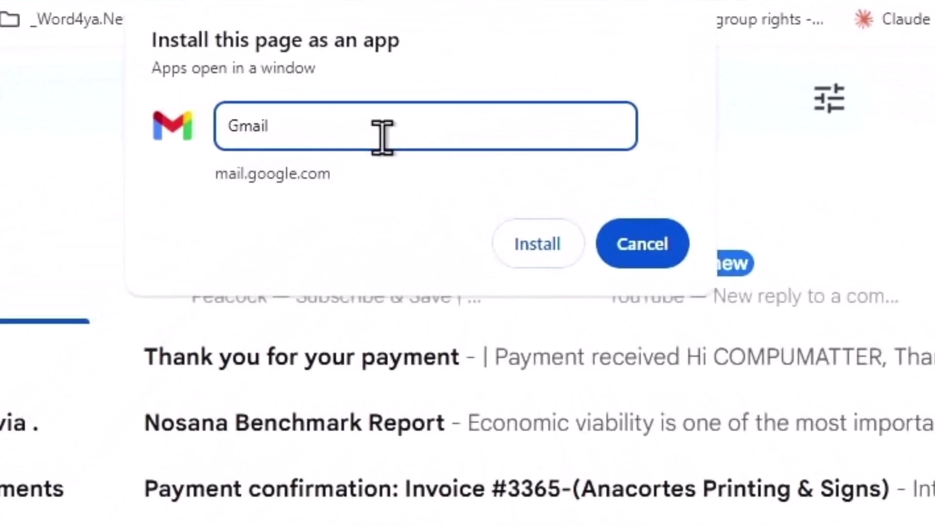
left_click(545, 247)
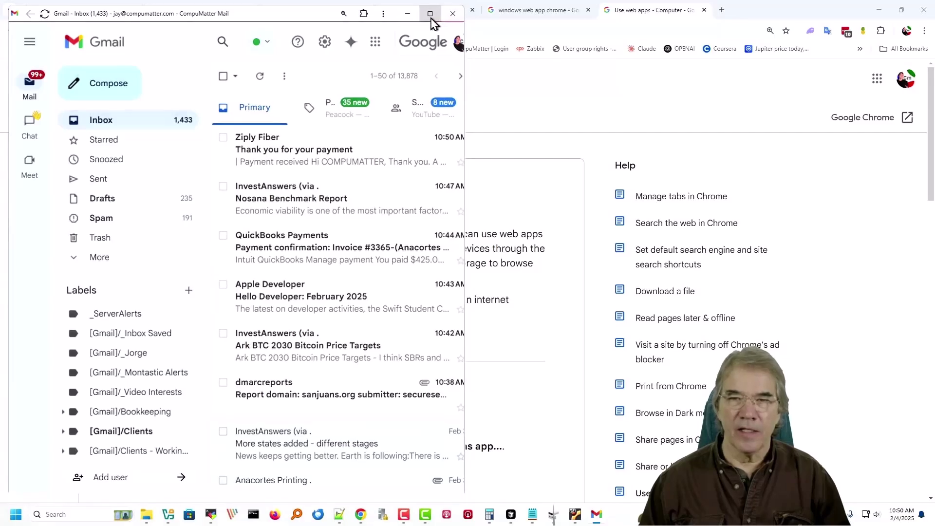
left_click(427, 15)
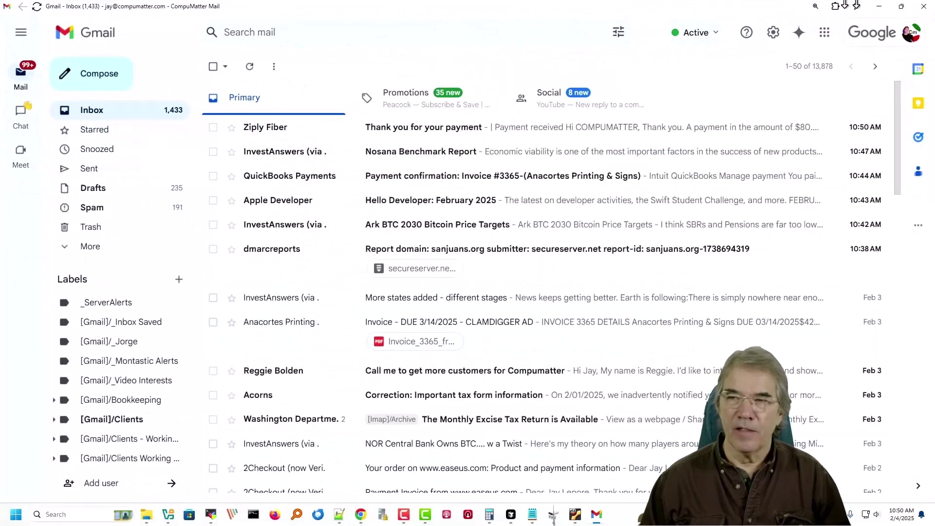
left_click(925, 9)
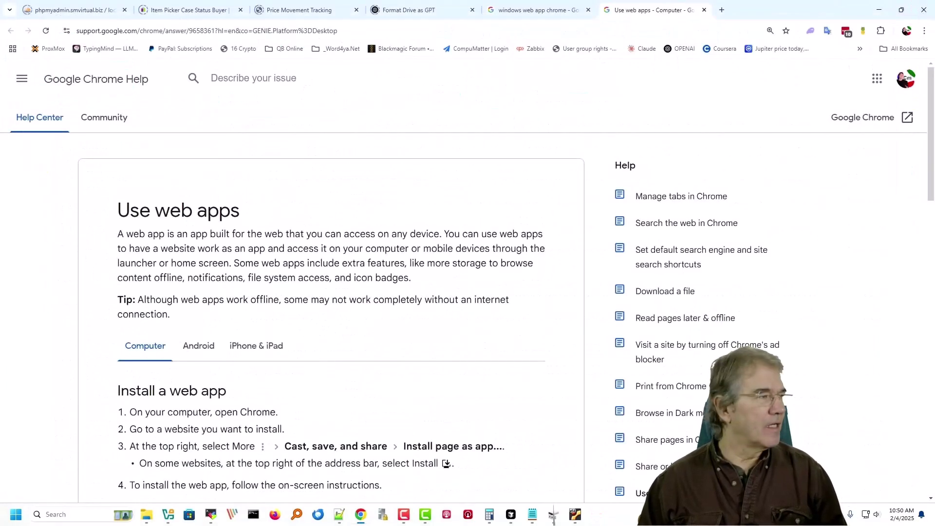
In File Explorer's Desktop folder, pin the Gmail shortcut to the taskbar via Show more options.
key("super+e")
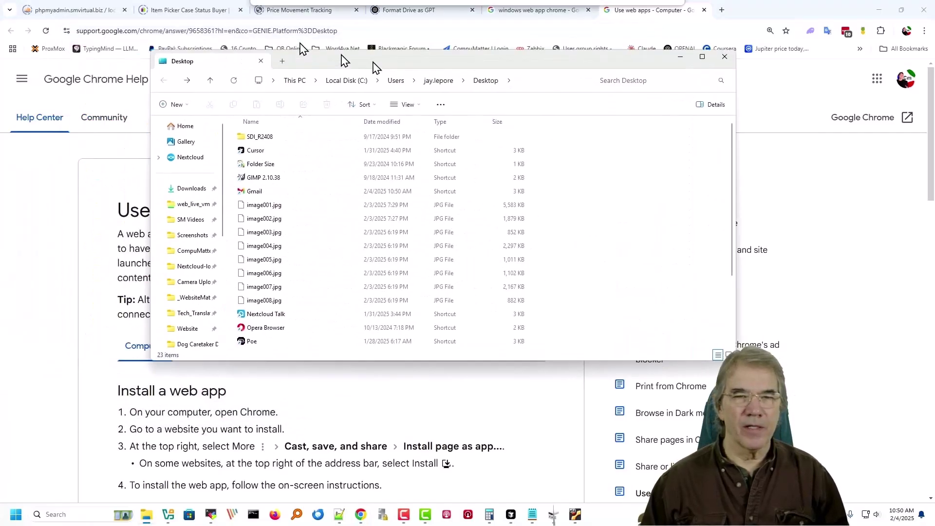
left_click(187, 316)
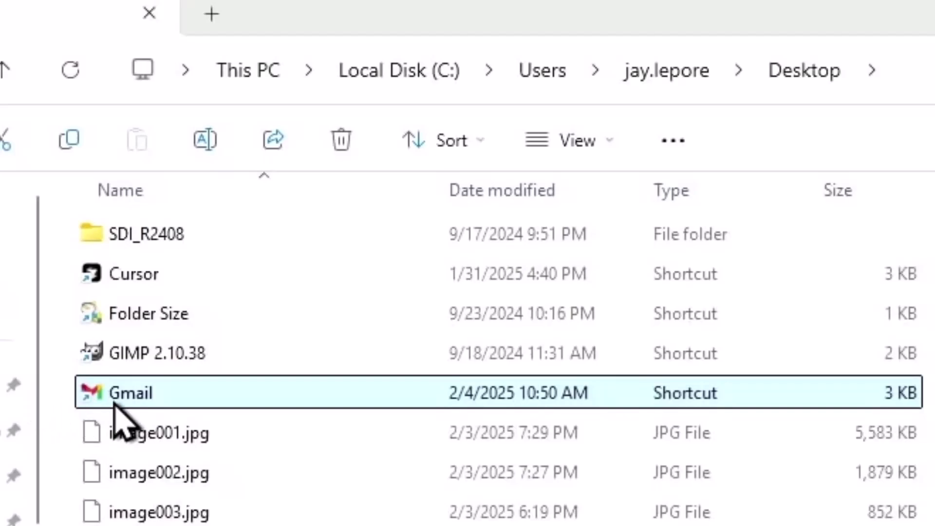
right_click(121, 395)
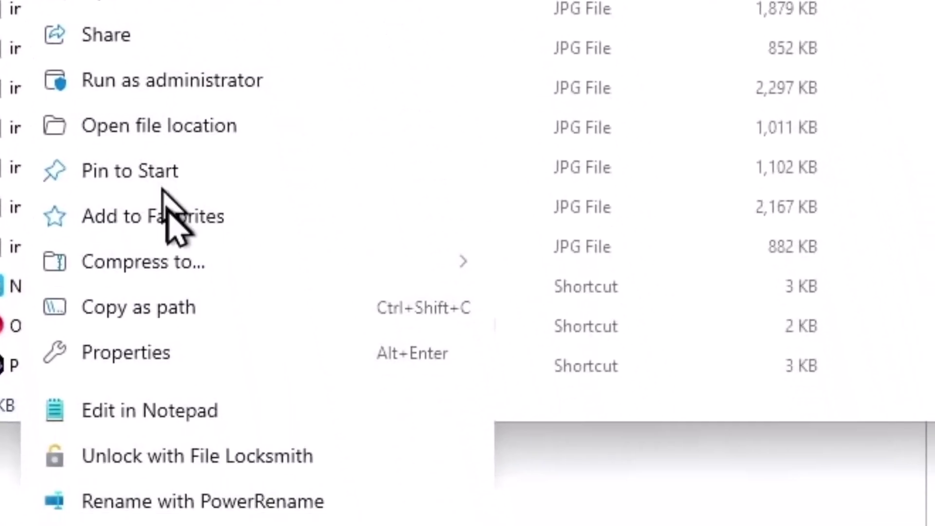
left_click(142, 458)
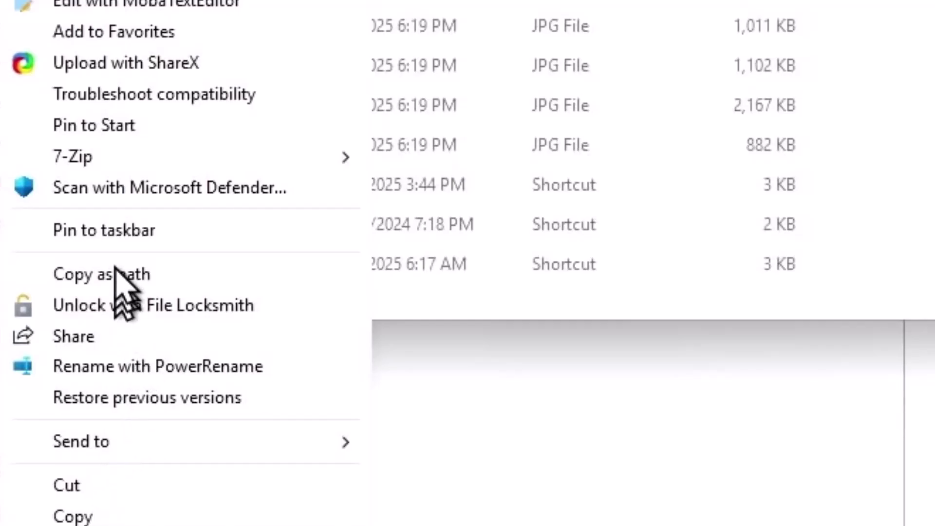
left_click(104, 229)
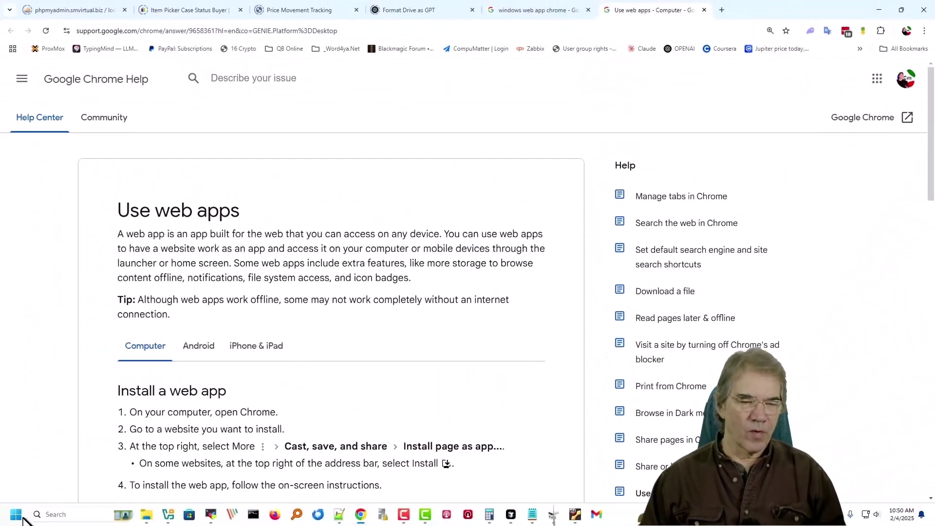
Search Start for 'progr' and open Add or remove programs in Settings.
left_click(18, 517)
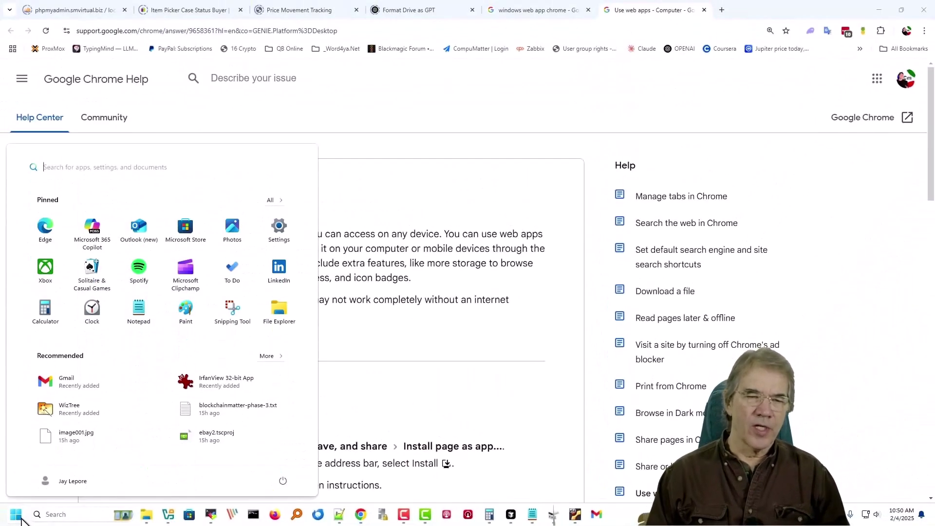
type("progr")
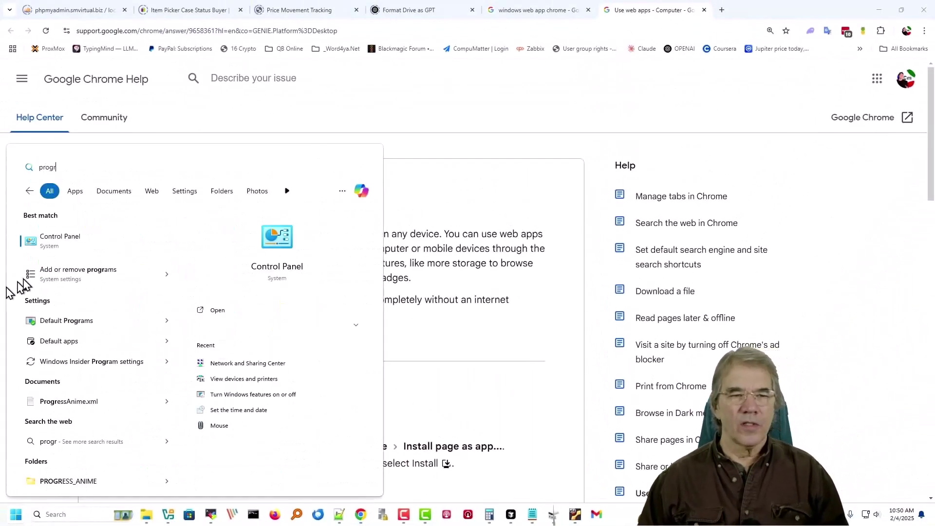
left_click(76, 275)
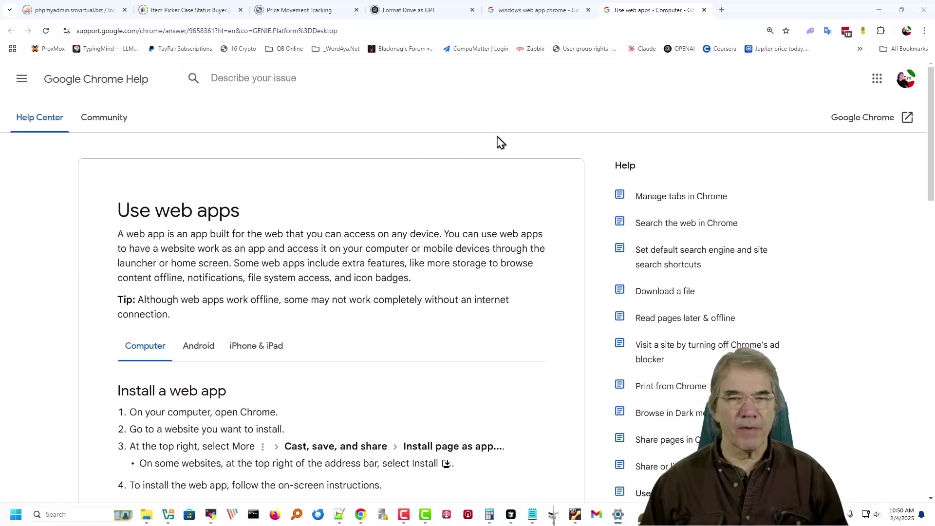
Maximize the Settings window and start filtering Installed apps by typing 'gmail' in the search box.
left_click_drag(0, 140, 504, 51)
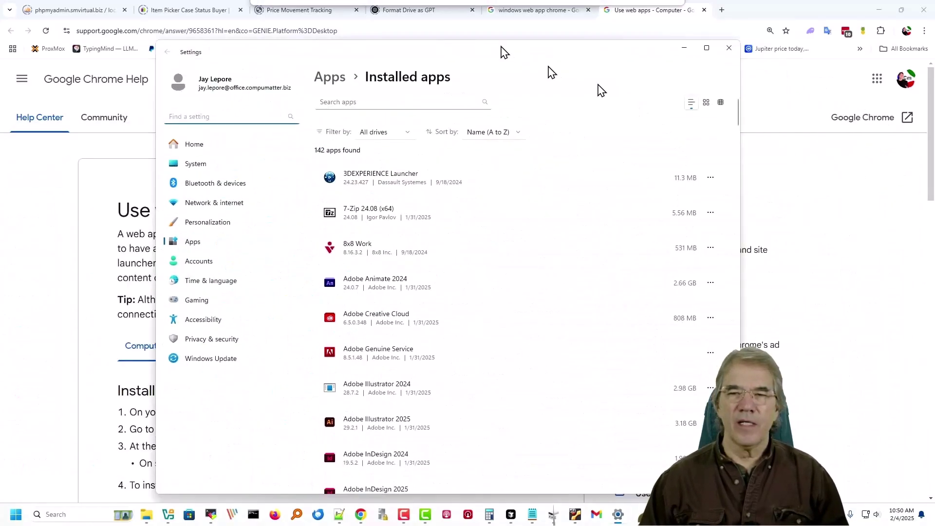
double_click(503, 51)
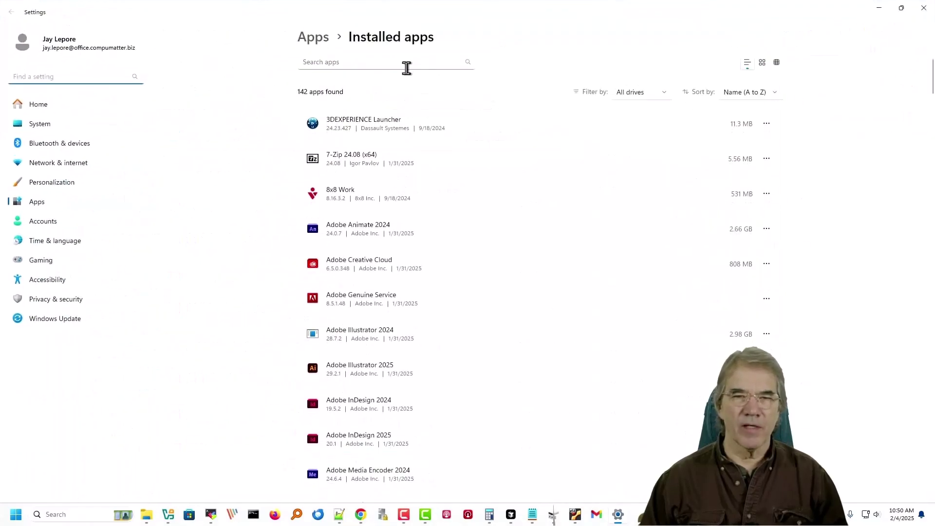
type("gmail")
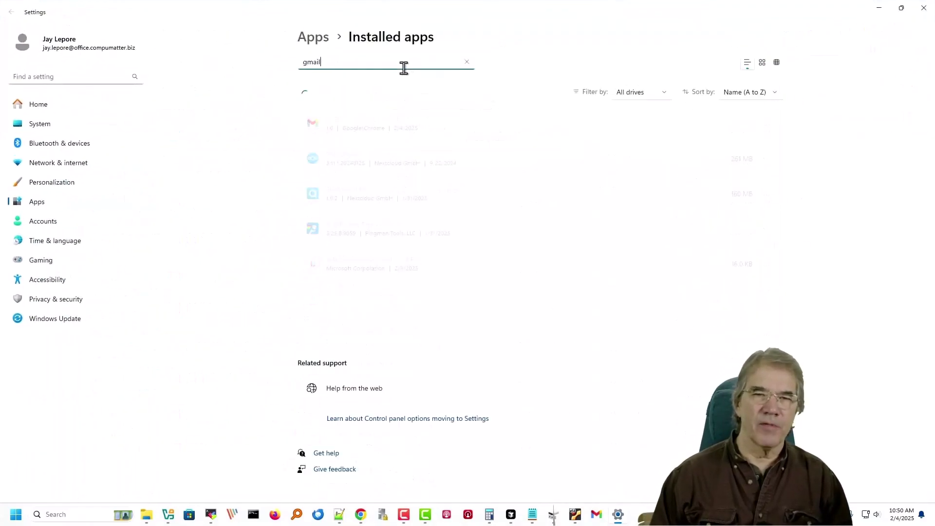